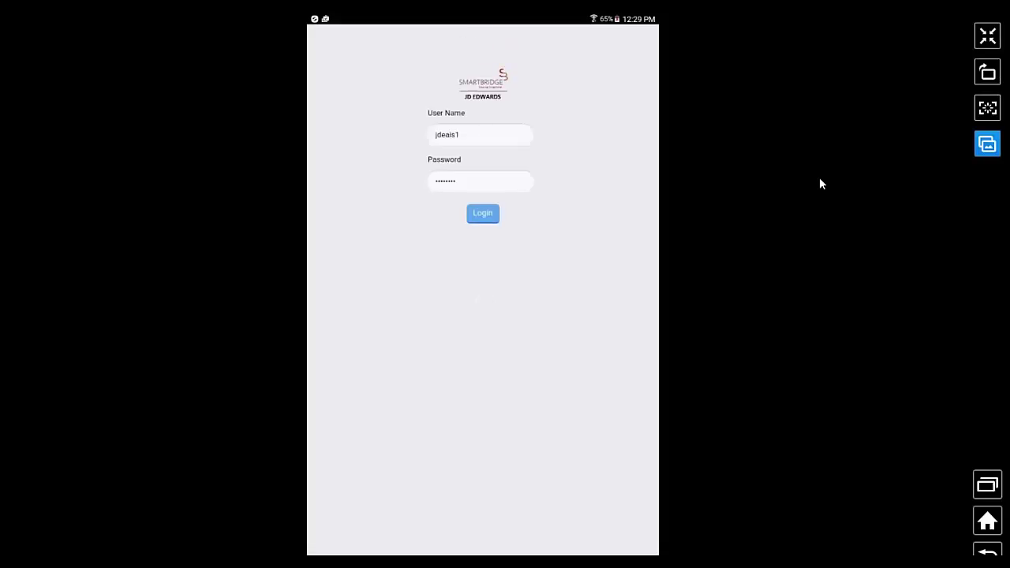
Clear the User Name and Password fields, enter the other account's user name and password, and hide the keyboard.
left_click(460, 135)
key("BackSpace")
key("BackSpace")
key("BackSpace")
key("BackSpace")
key("BackSpace")
key("BackSpace")
key("BackSpace")
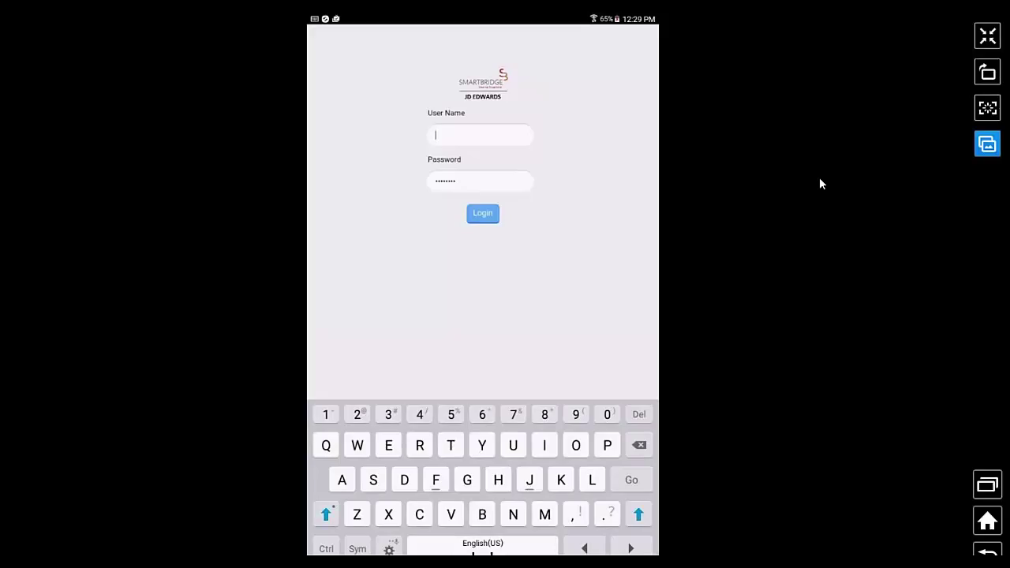
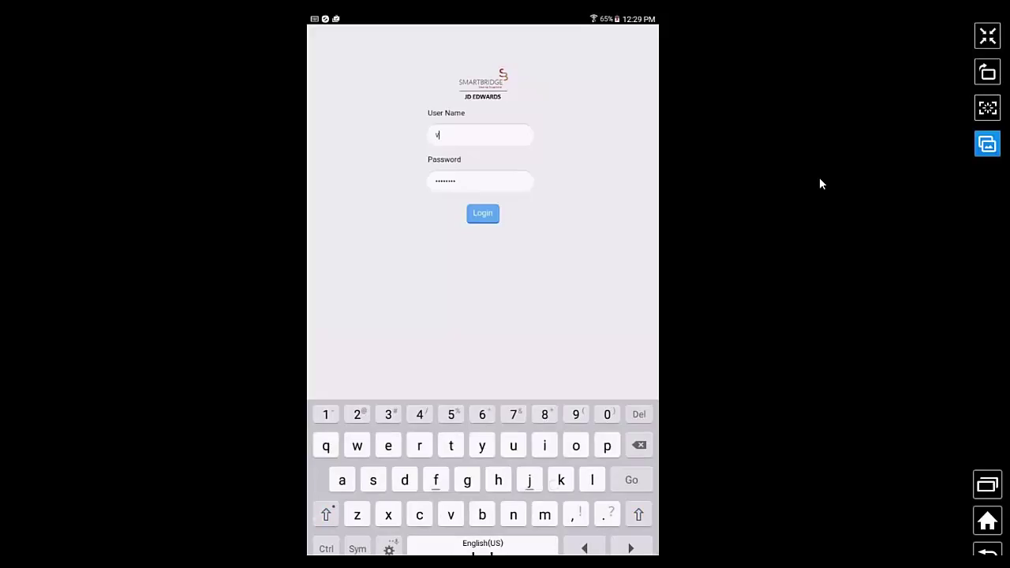
left_click(455, 181)
key("BackSpace")
key("BackSpace")
key("BackSpace")
key("BackSpace")
key("BackSpace")
key("BackSpace")
key("BackSpace")
key("BackSpace")
key("Escape")
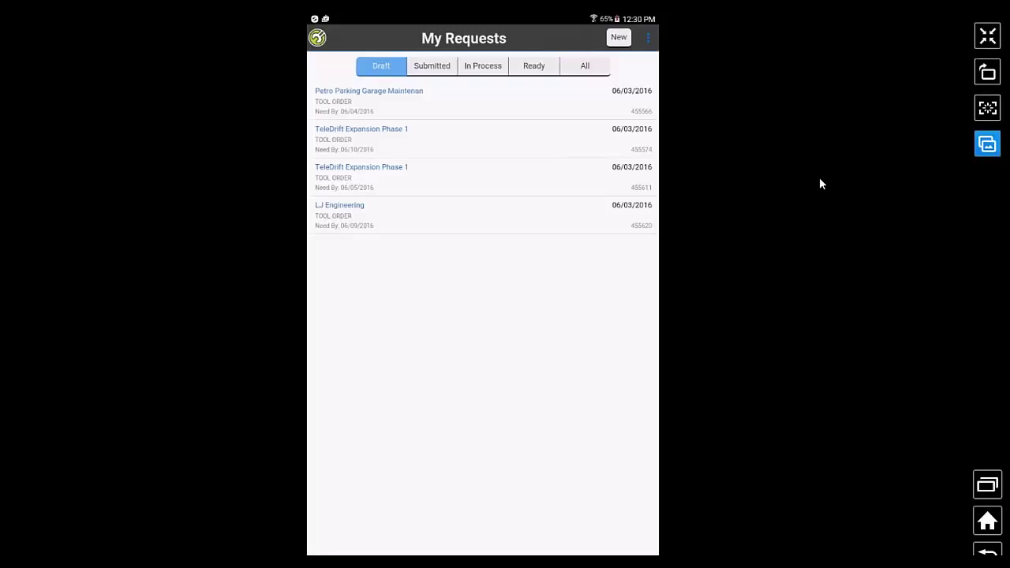
Show the Submitted tab of My Requests.
left_click(424, 66)
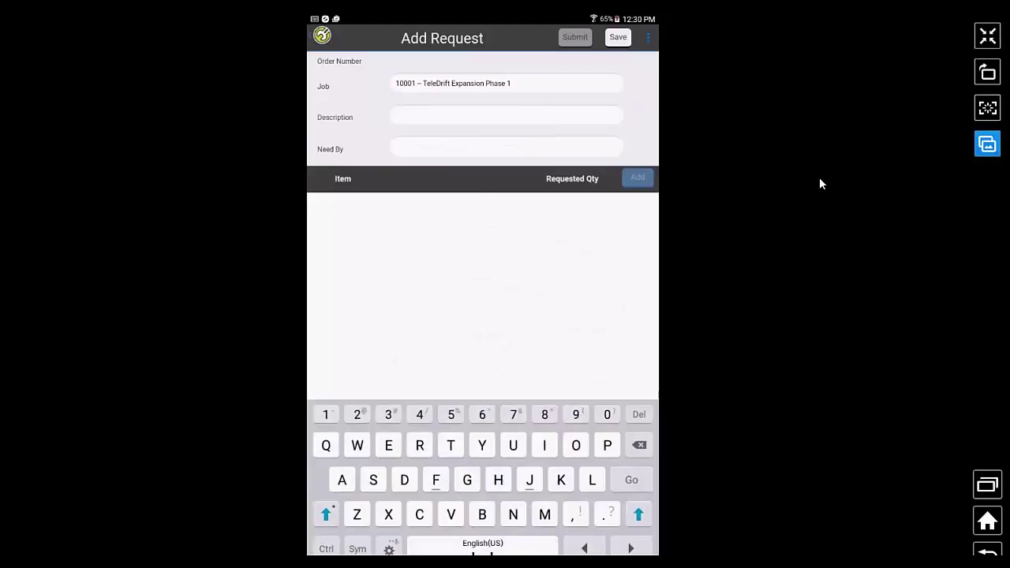
Enter the description 'Floor 1 supplies' and set the need-by date to Jun 9, 2016.
type("F")
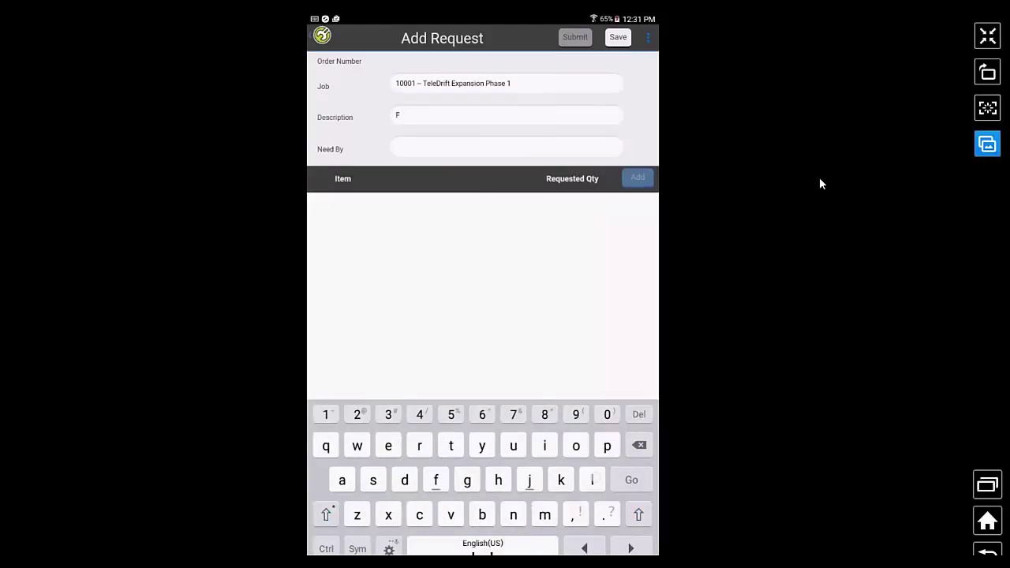
type("loor 1 suo")
key("BackSpace")
type("pplies")
key("Return")
key("Up")
key("Up")
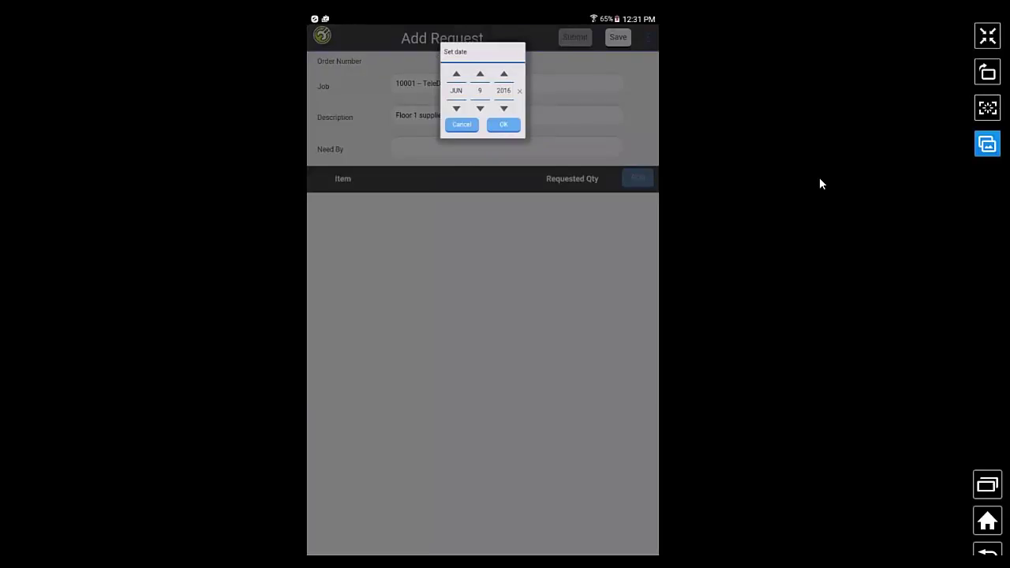
key("Return")
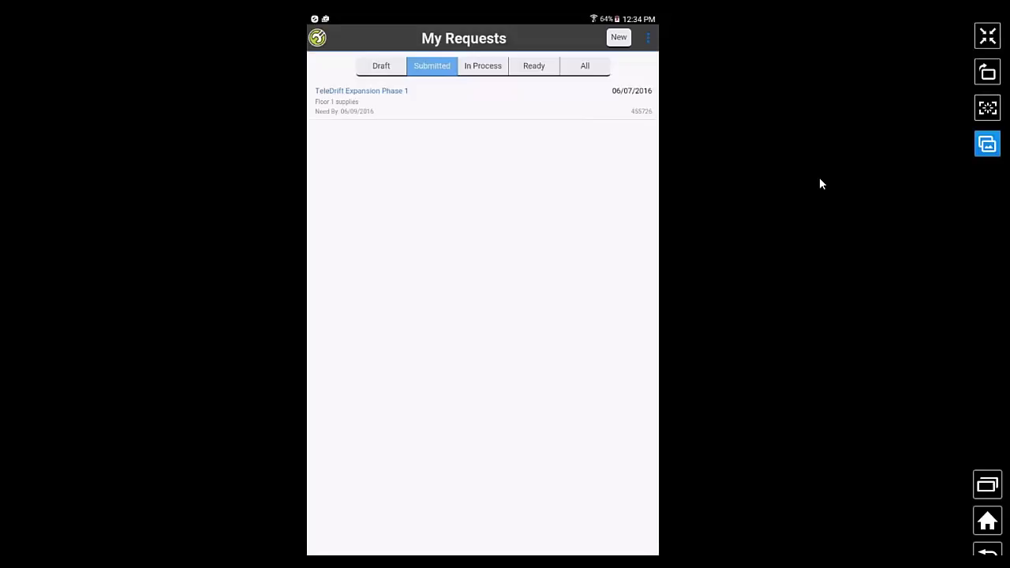
Restore the SideSync phone mirror window to its previous size.
left_click(993, 40)
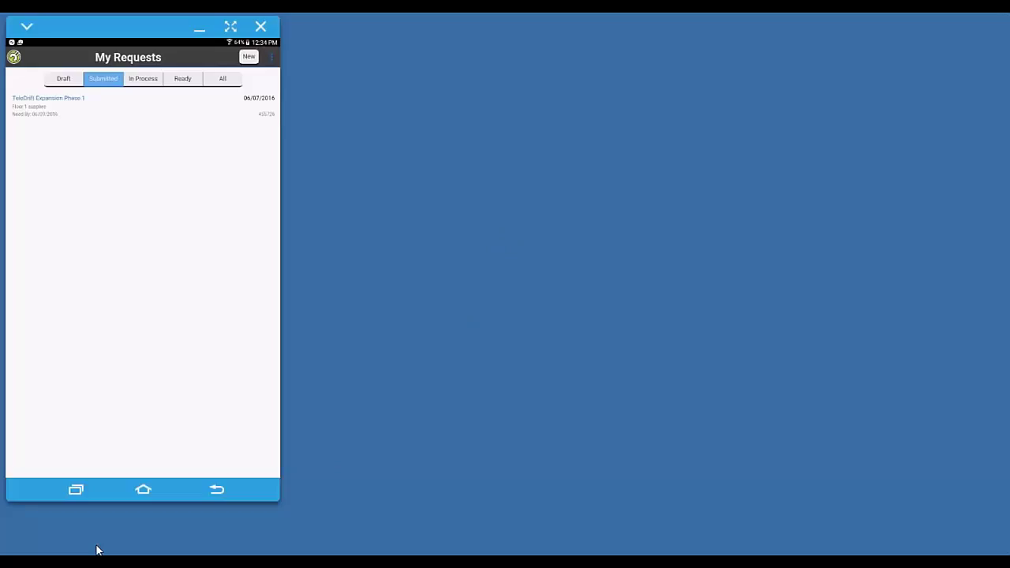
Sign in to JD Edwards in Chrome and launch fast path P48201 from the Navigator.
left_click(97, 550)
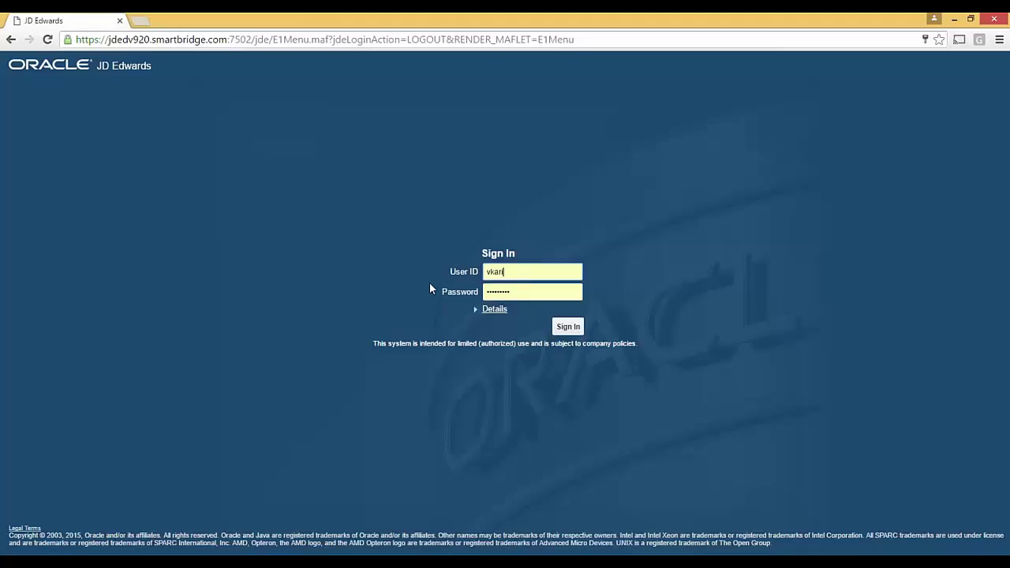
left_click(570, 326)
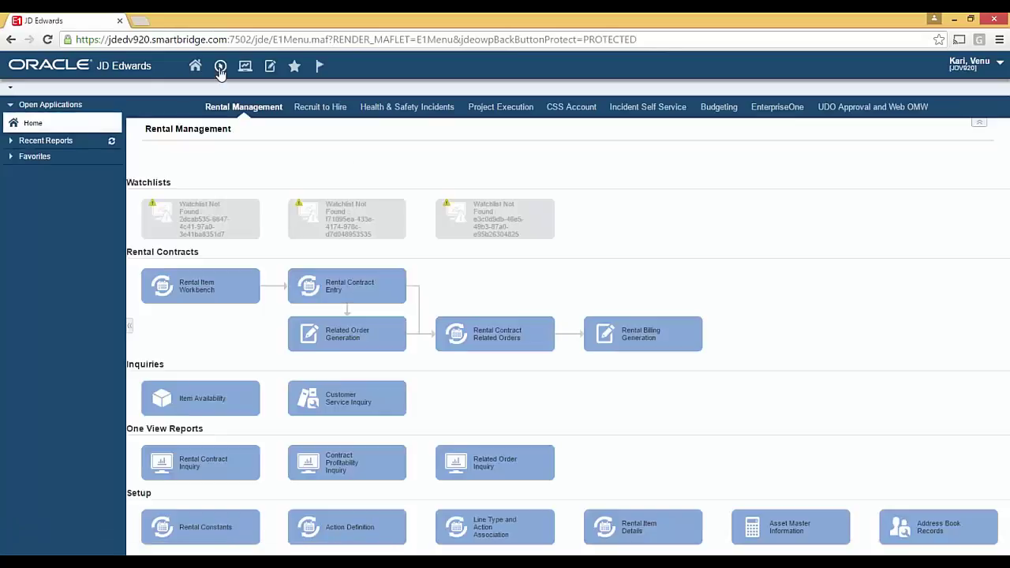
left_click(220, 67)
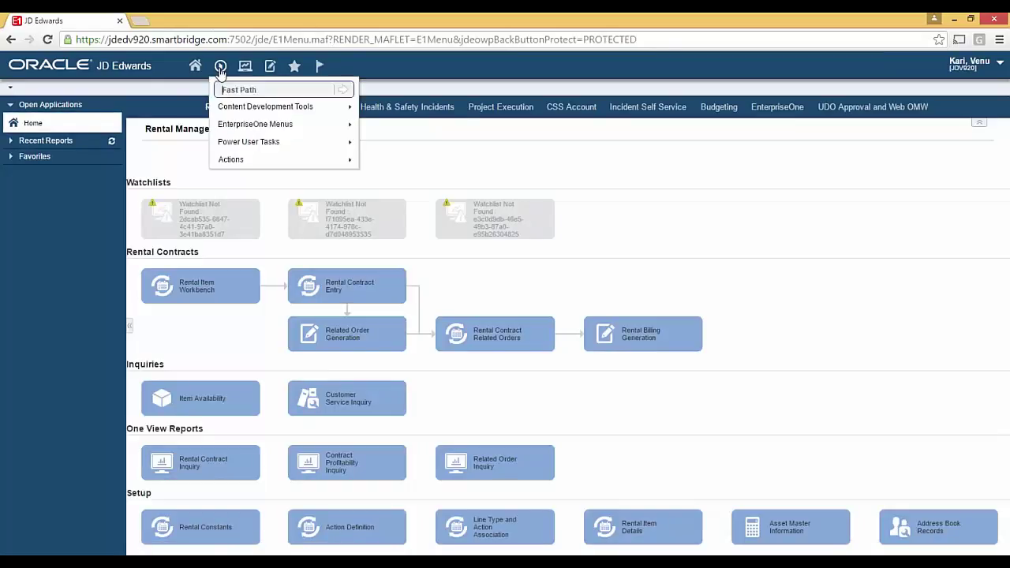
left_click(241, 90)
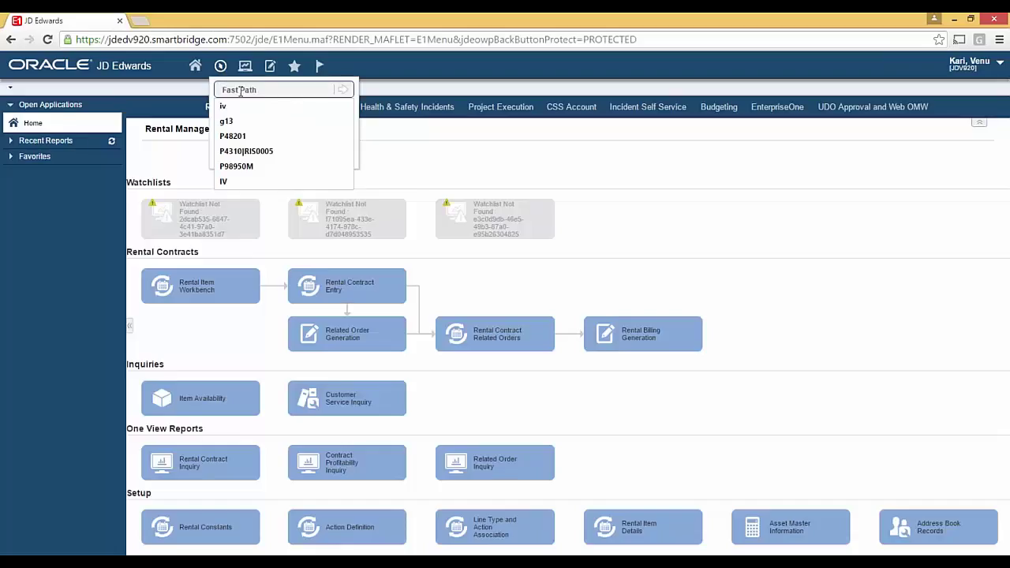
key("Down")
key("Down")
key("Down")
key("Return")
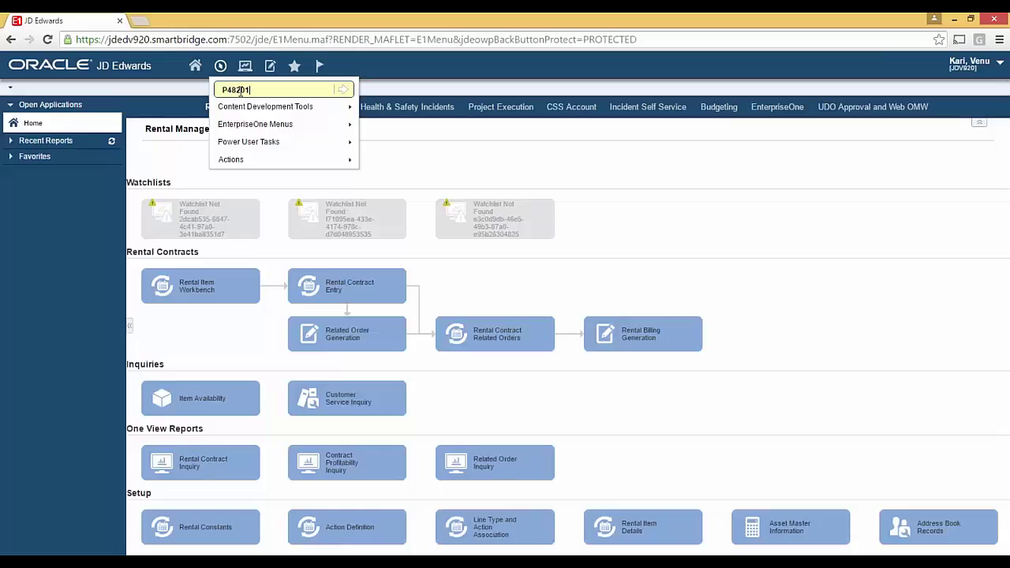
left_click(344, 89)
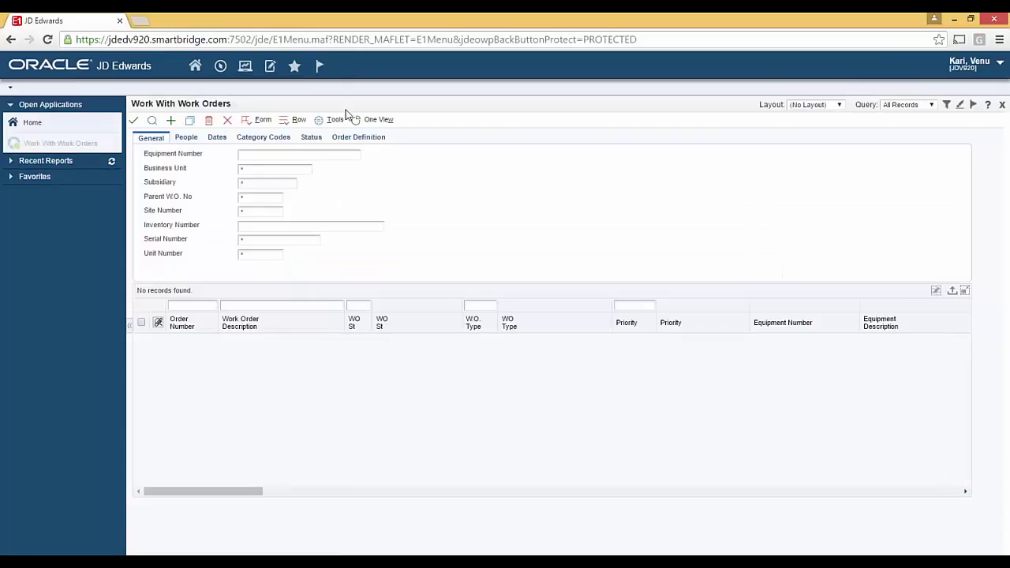
Filter the work orders by order number 455726 and select the Floor 1 supplies row.
left_click(208, 303)
type("4")
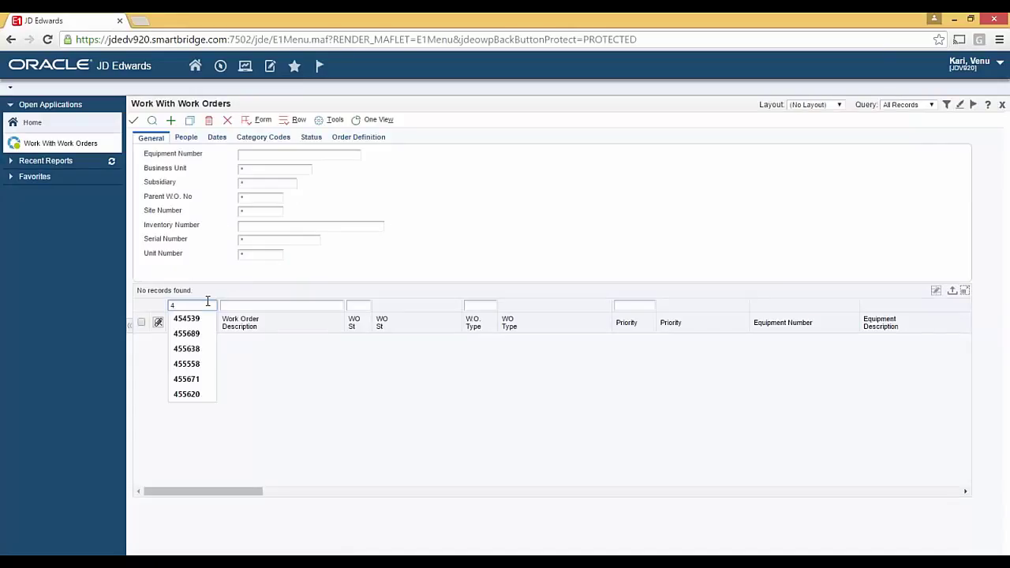
type("557")
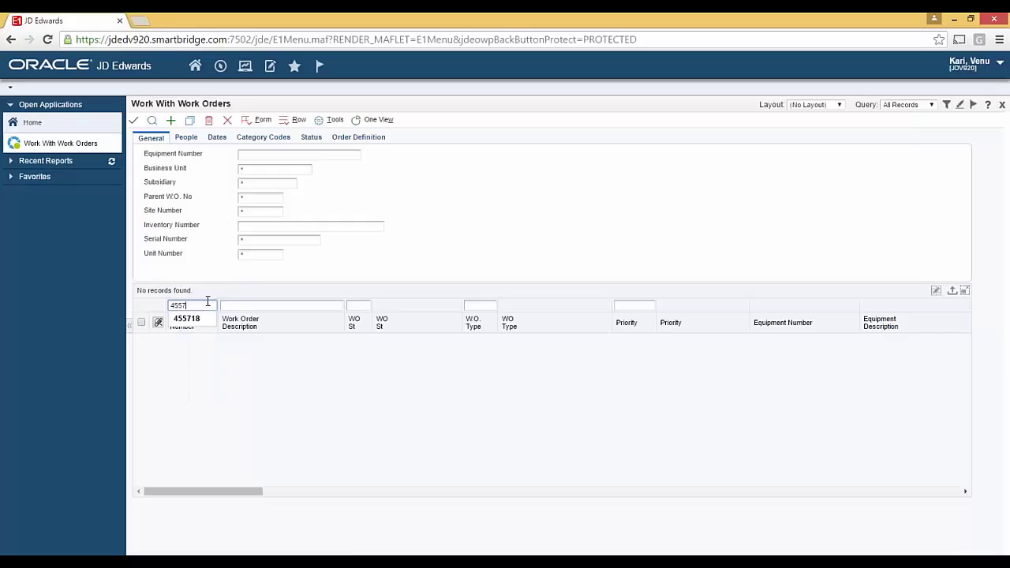
type("26")
key("Return")
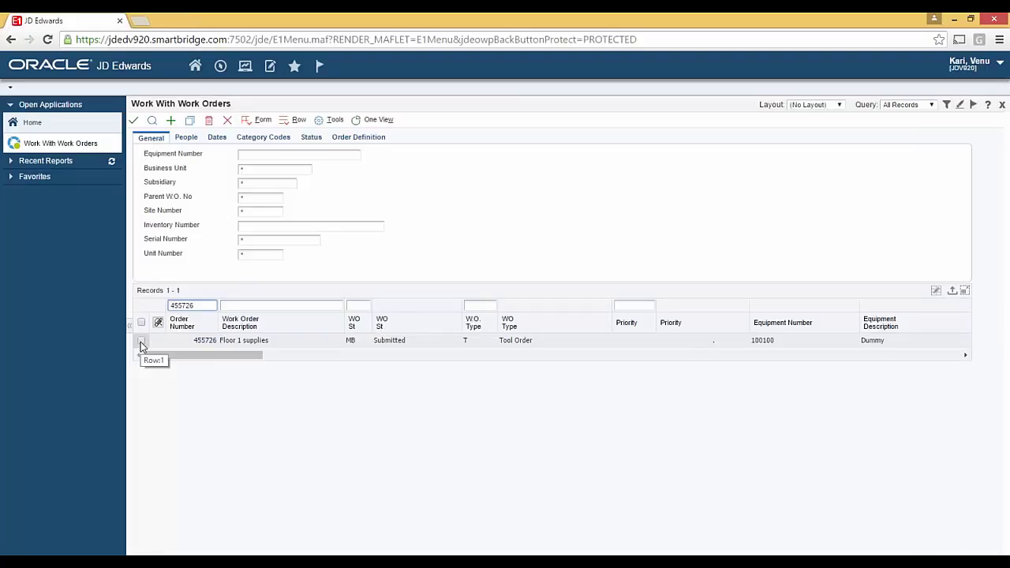
left_click(141, 341)
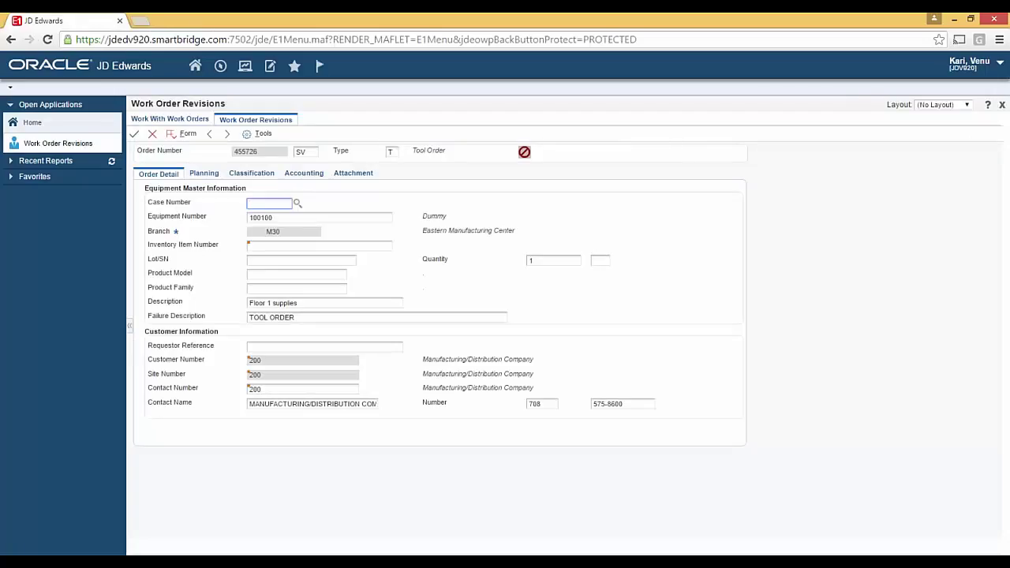
Set work order 455726's status to MC on the Planning tab and confirm the change.
left_click(204, 173)
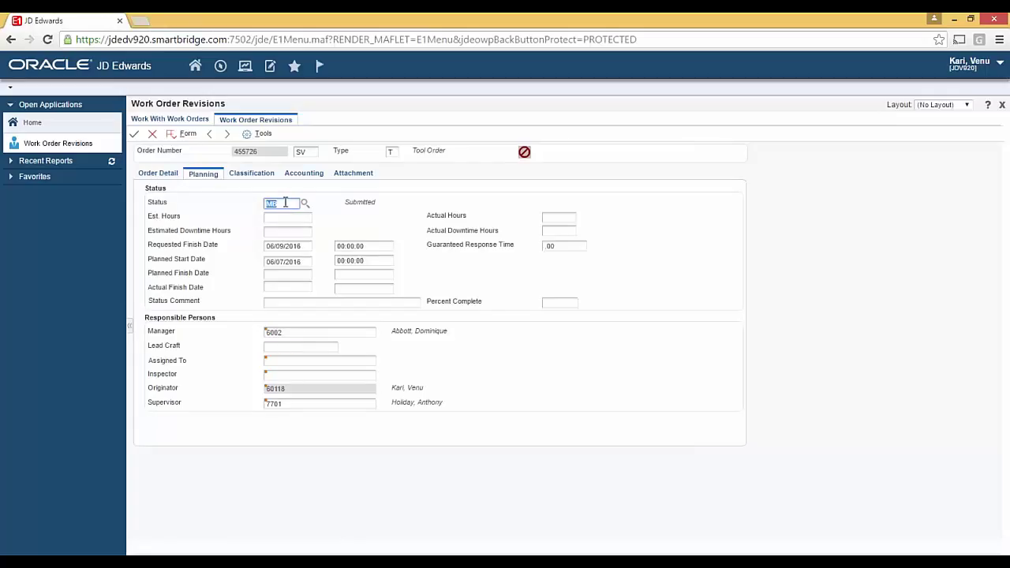
type("MC")
key("Tab")
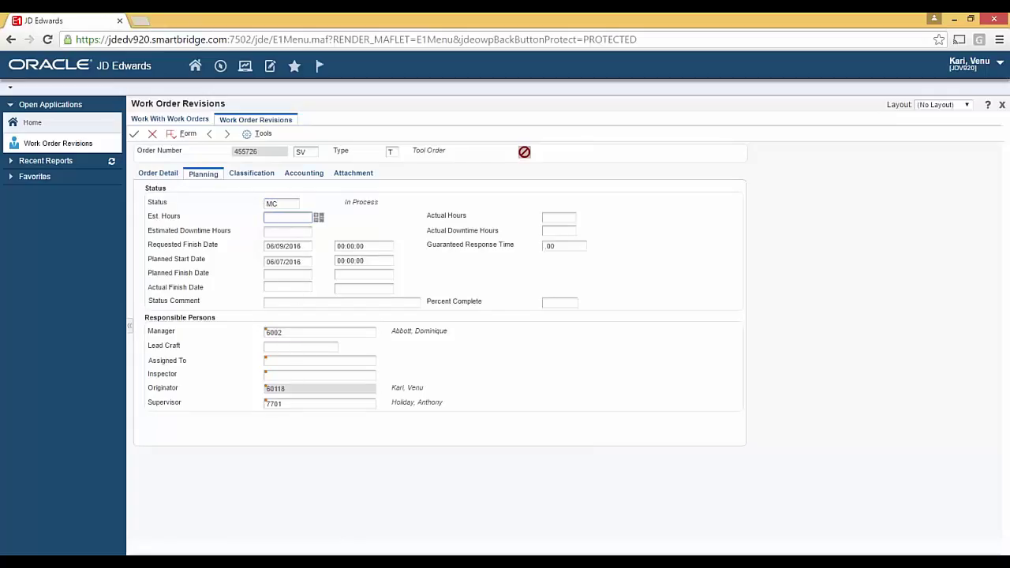
left_click(134, 134)
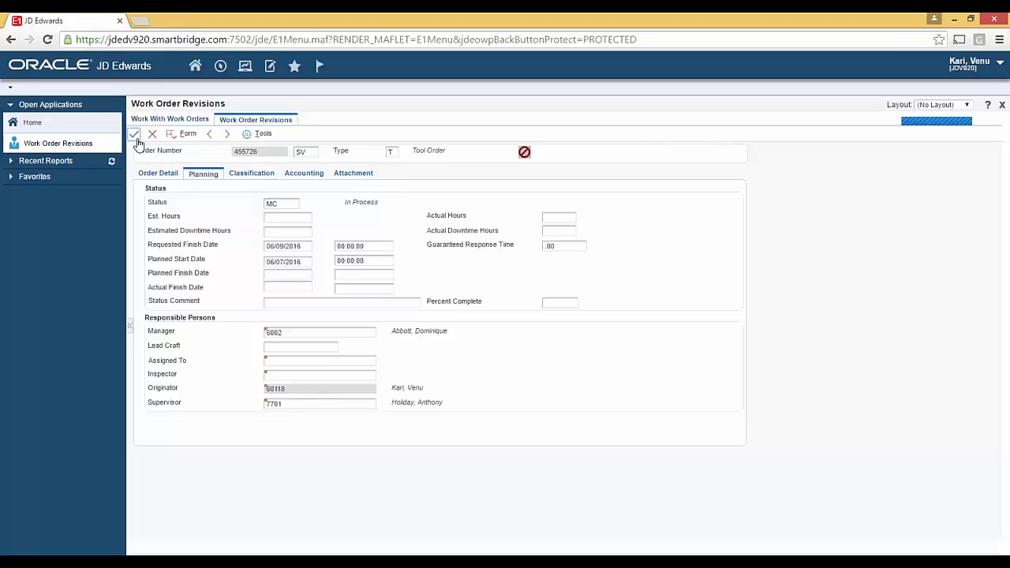
left_click(133, 121)
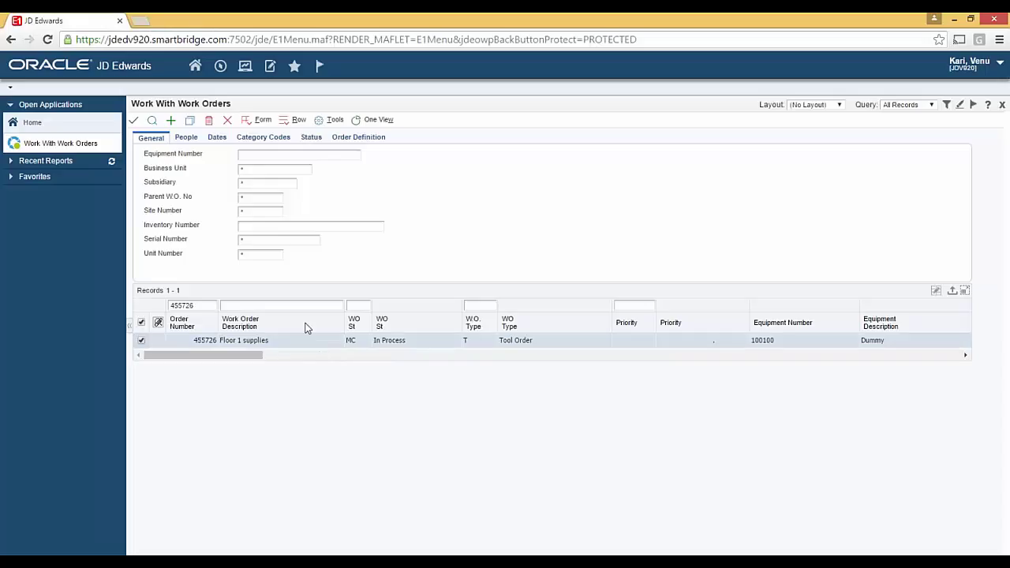
Open the Parts Detail list for work order 455726.
left_click(297, 125)
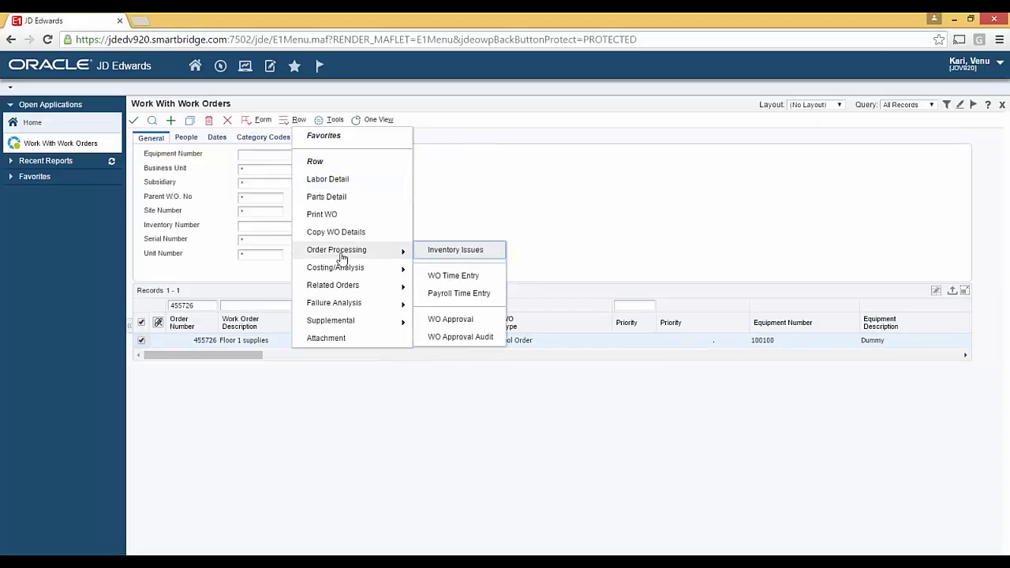
mouse_move(342, 272)
left_click(344, 204)
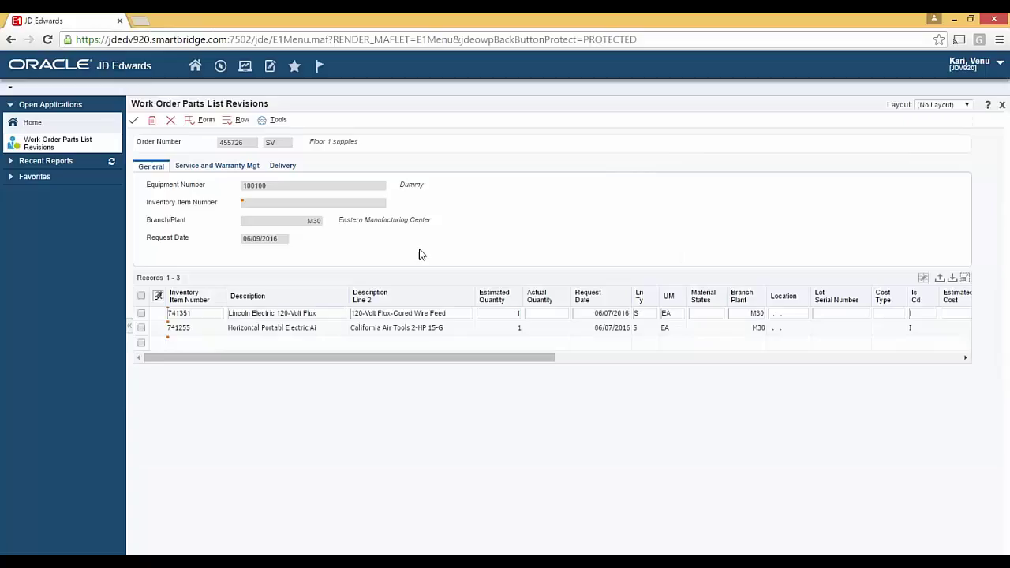
Allocate quantity 1 of part 741351 from lot K2479-1 via Multi-Location, then deselect the line.
left_click(144, 315)
left_click(241, 121)
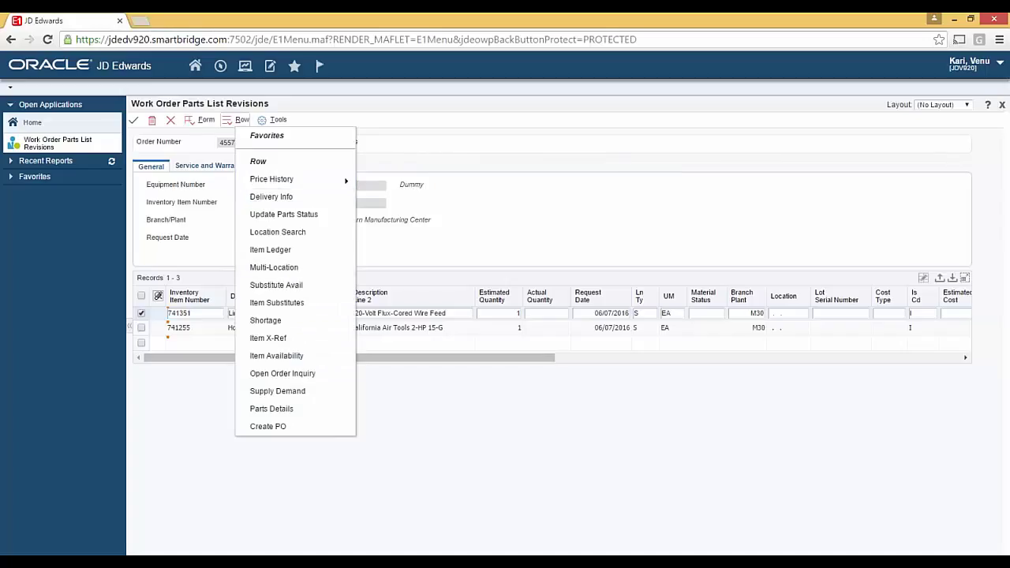
left_click(292, 269)
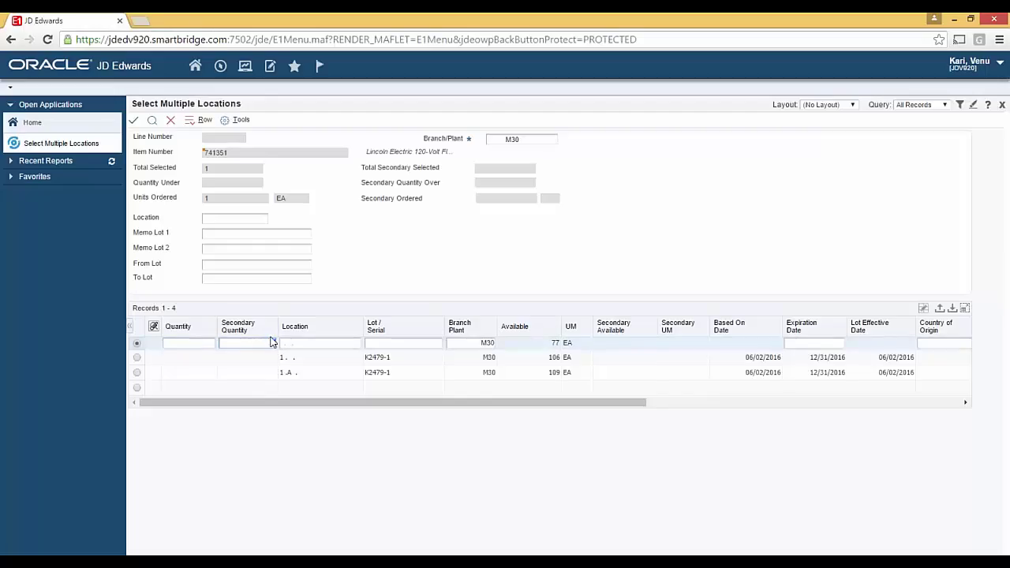
left_click(207, 359)
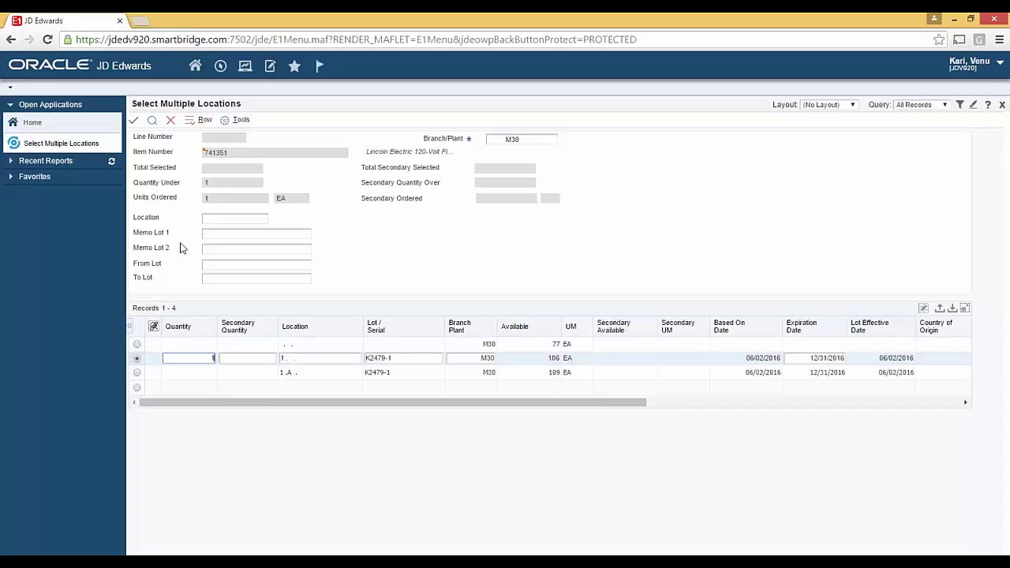
left_click(134, 120)
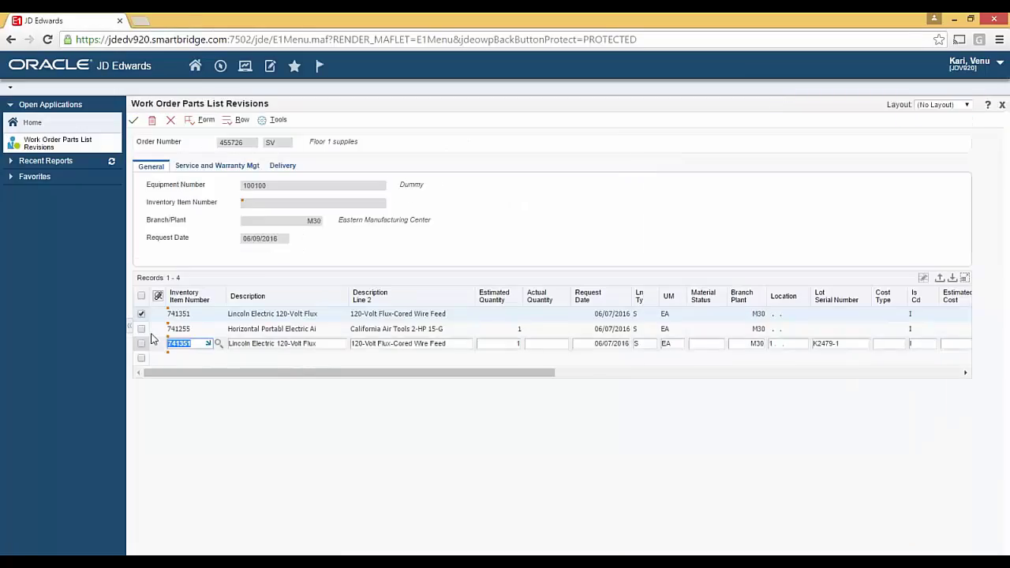
left_click(141, 315)
Allocate quantity 1 of part 741255 from lot CAT-15020C via Multi-Location, then deselect the line.
left_click(141, 328)
left_click(238, 124)
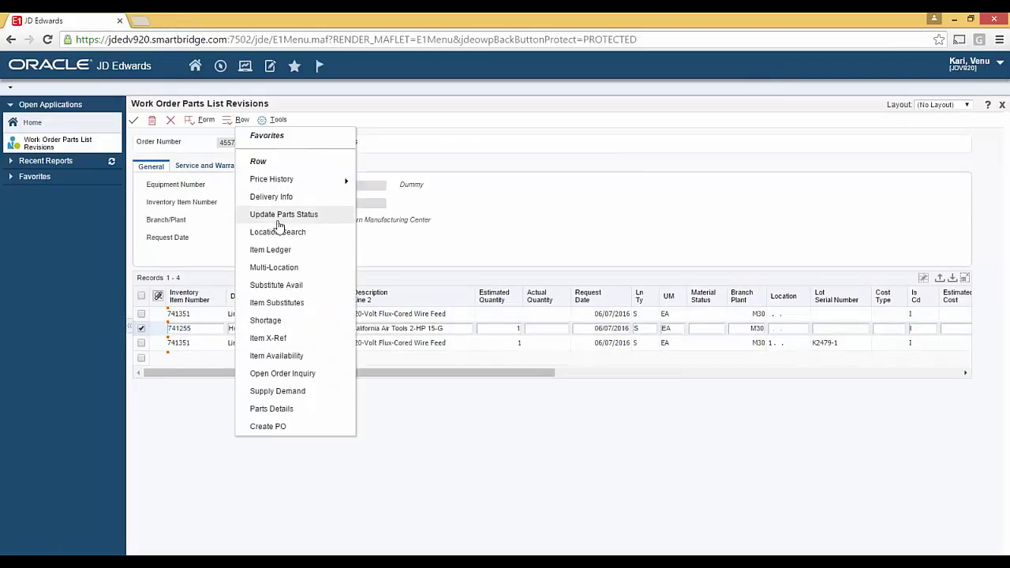
left_click(278, 251)
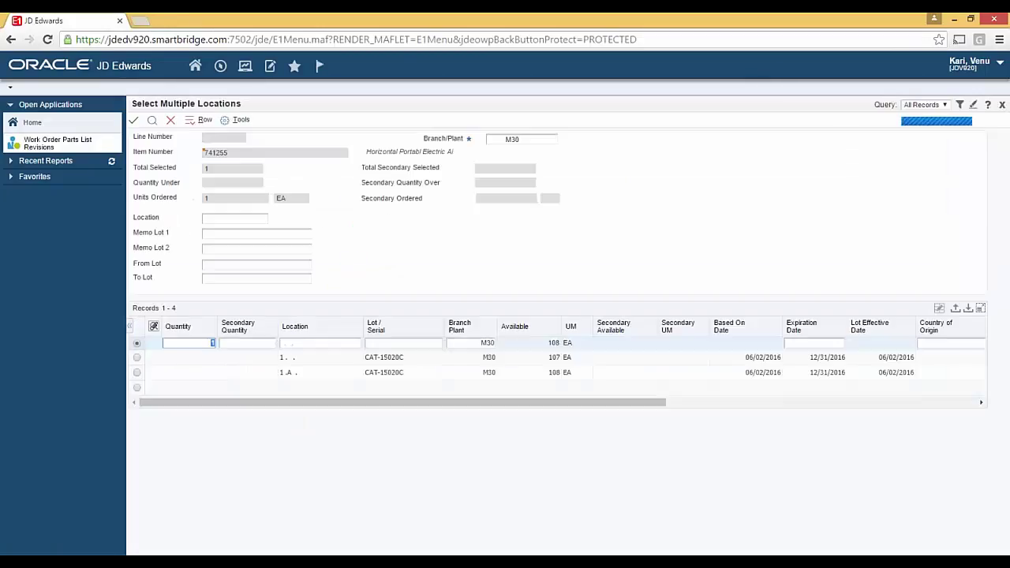
left_click(221, 358)
type("1")
left_click(134, 120)
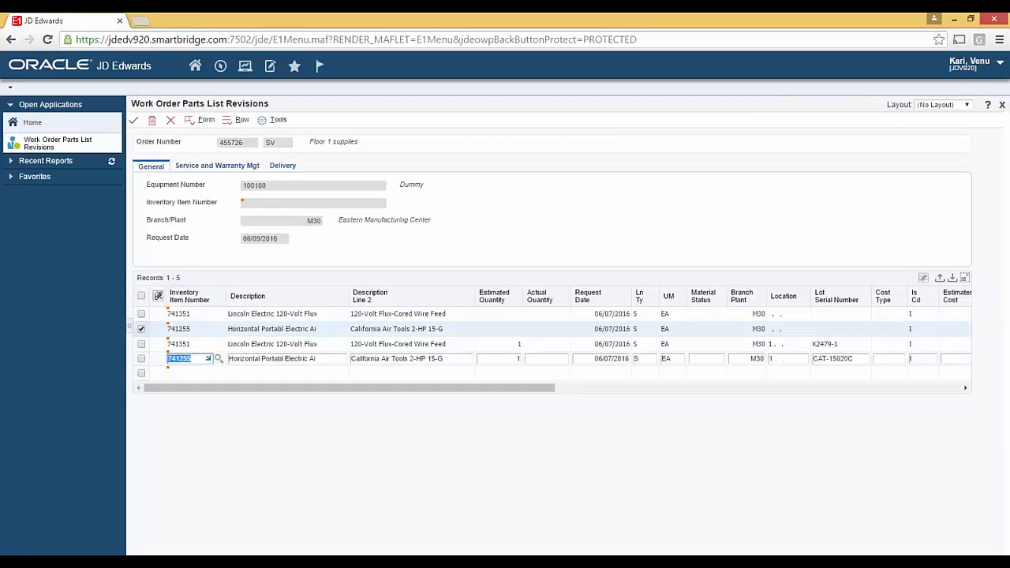
left_click(143, 331)
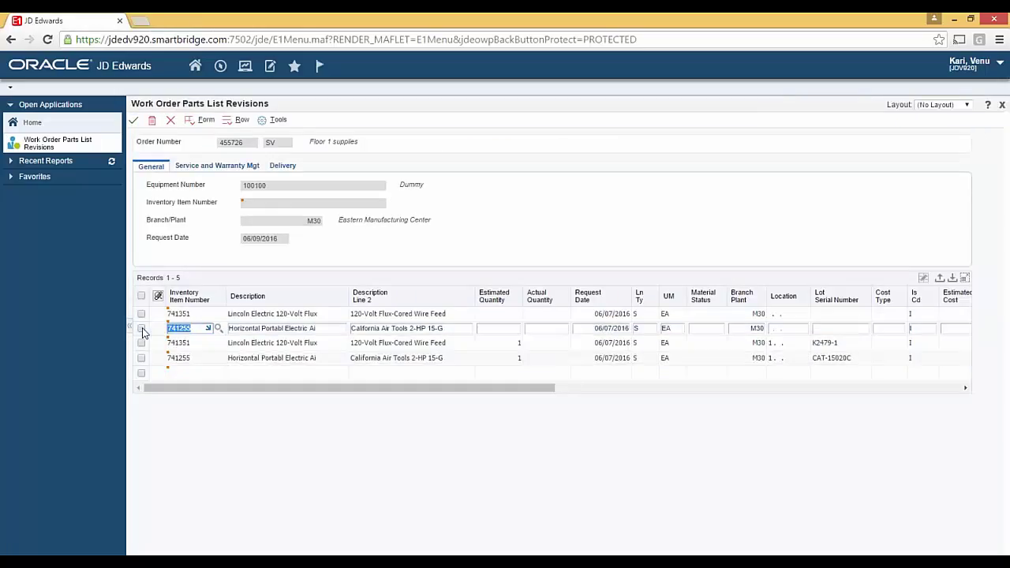
Save the parts list changes and move the browser aside to reveal the phone mirror.
left_click(134, 120)
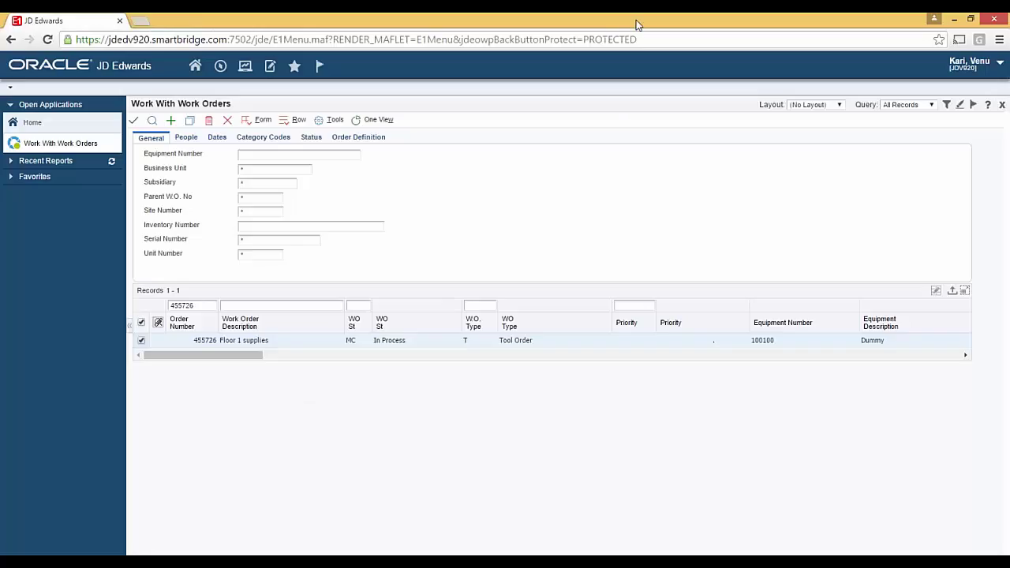
left_click_drag(637, 19, 866, 13)
Open work order 455726 and enter status code MD (Ready) on its Planning details.
left_click(134, 123)
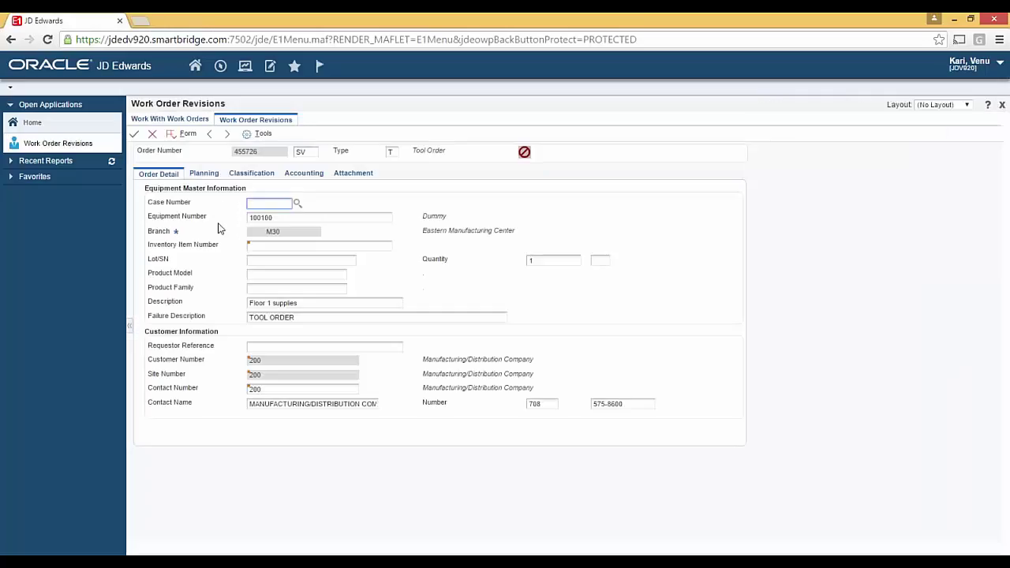
left_click(204, 173)
type("MD")
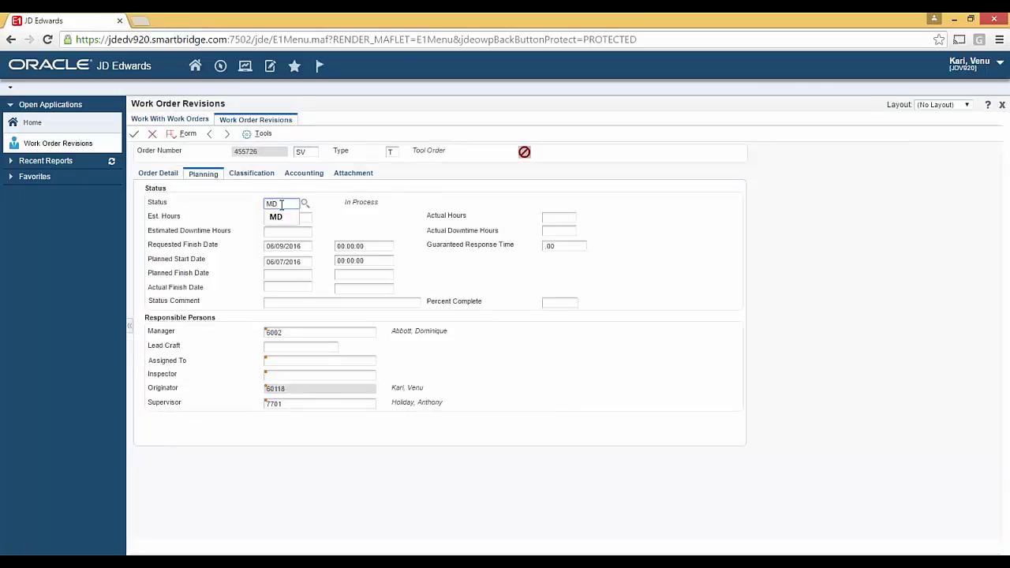
key("Tab")
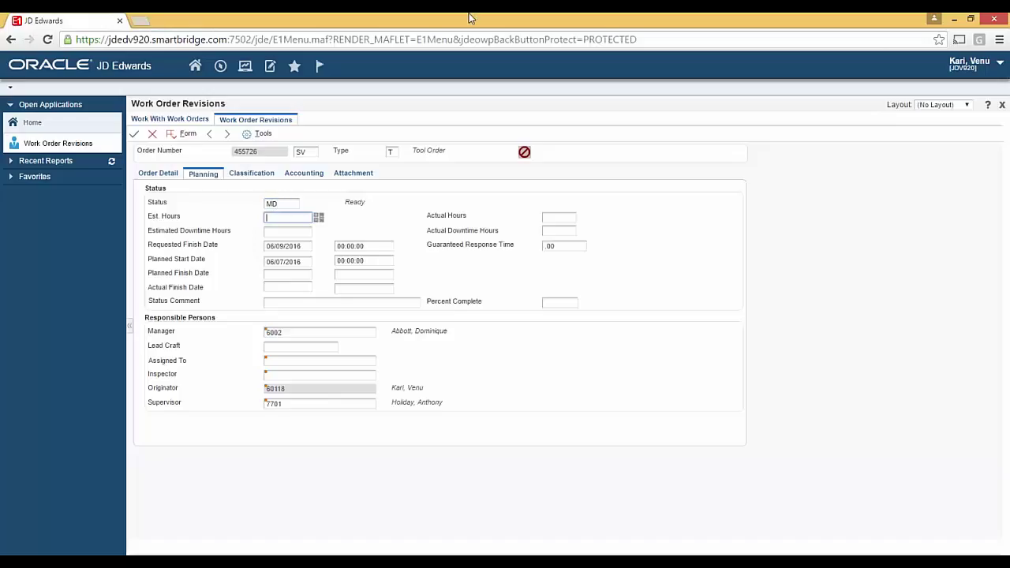
Save the work order revision and confirm the status change to Ready, with the phone mirror enlarged.
double_click(474, 20)
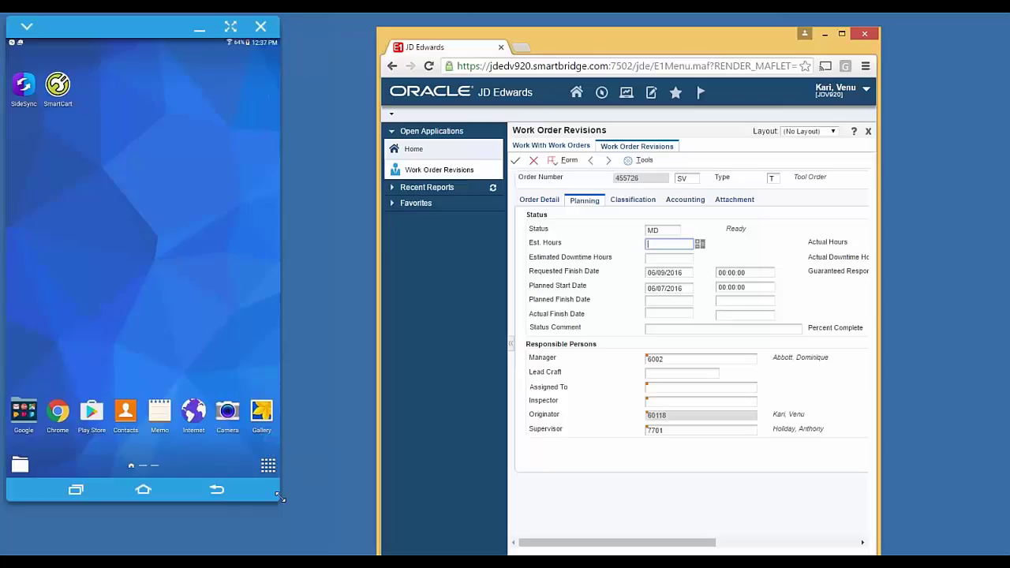
left_click_drag(280, 501, 302, 520)
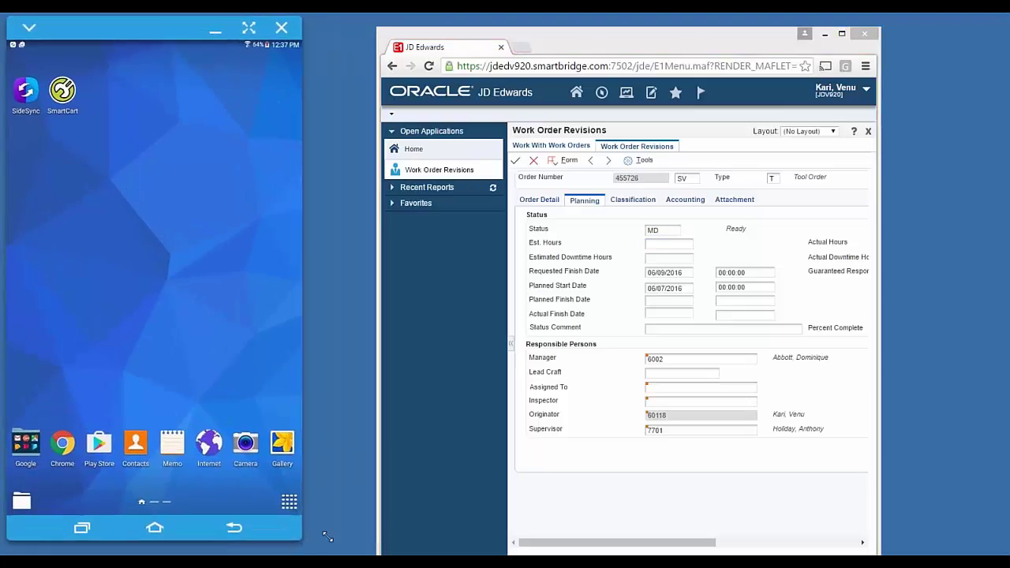
left_click(518, 162)
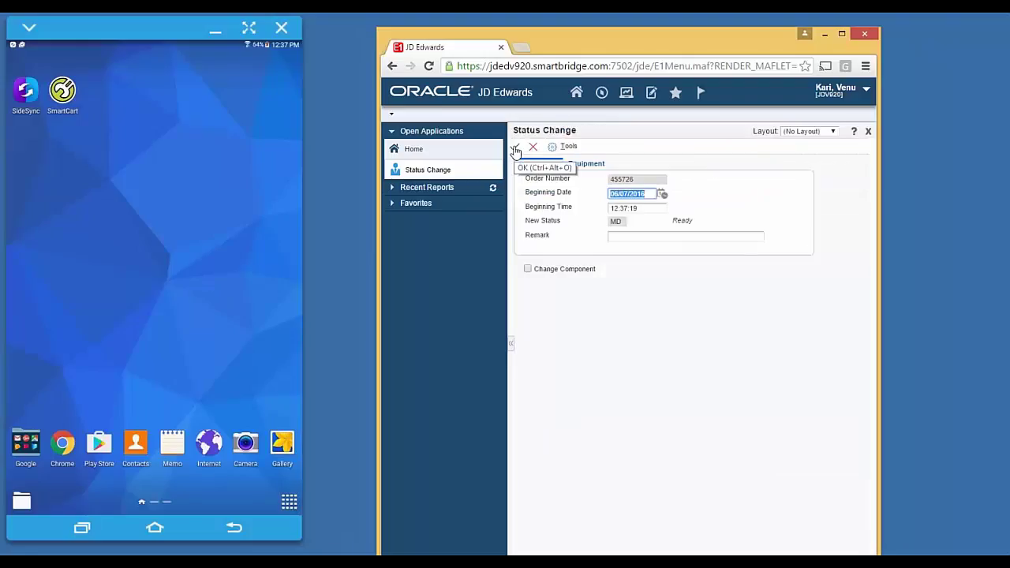
left_click(516, 148)
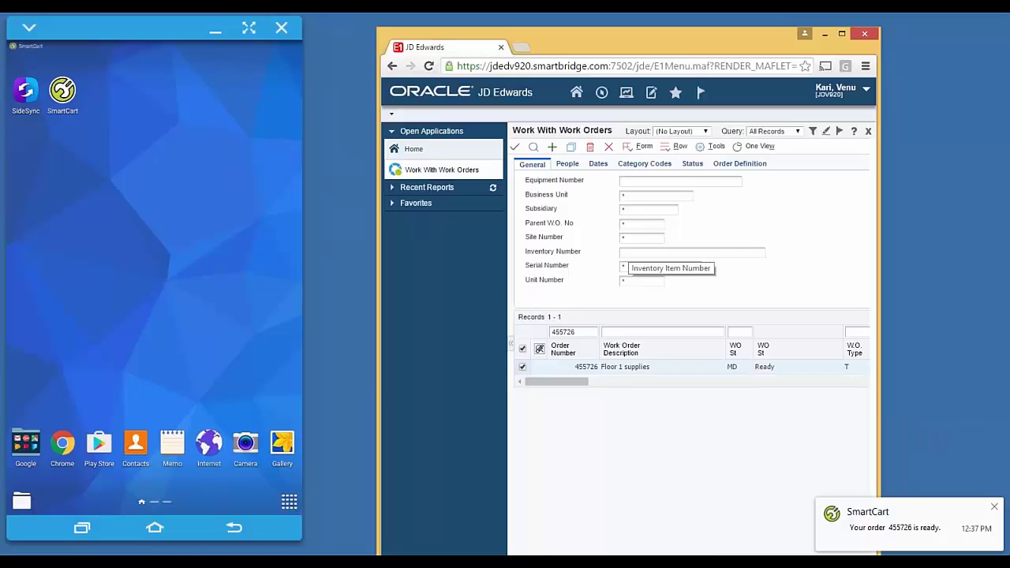
Open SmartCart from its order-ready notification, show the Ready requests, and view the phone full screen.
left_click_drag(181, 129, 181, 260)
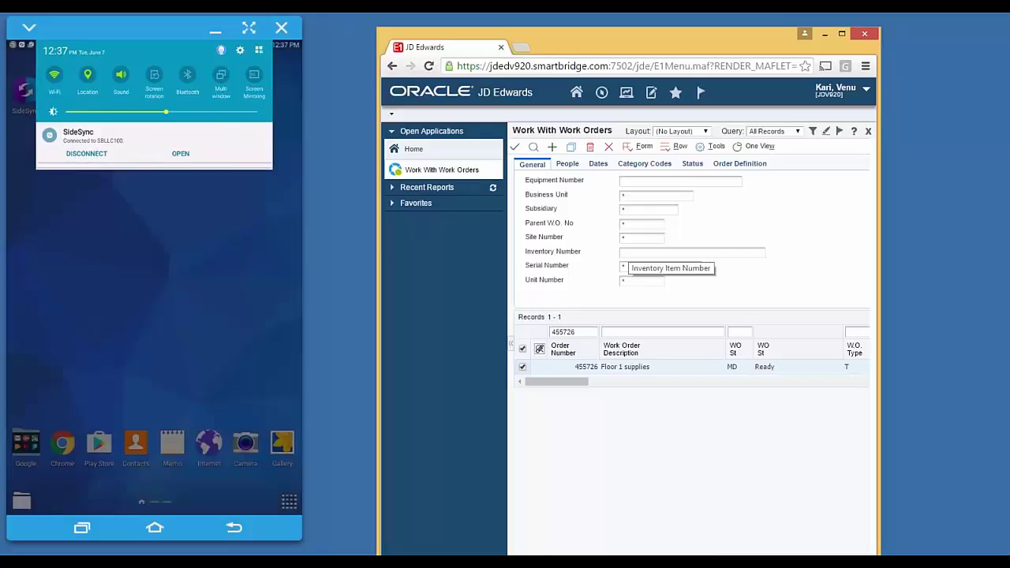
left_click(154, 210)
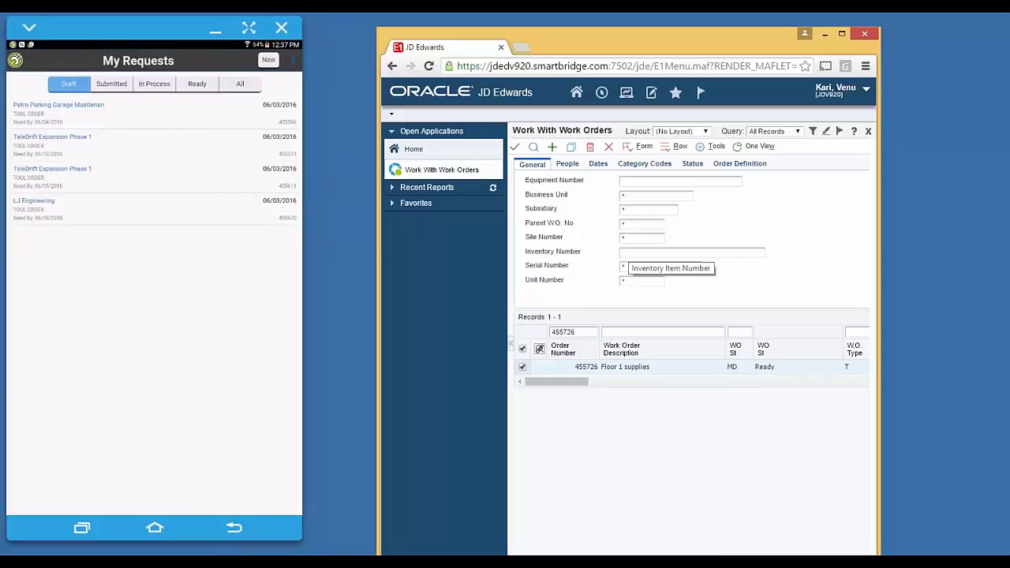
left_click(197, 84)
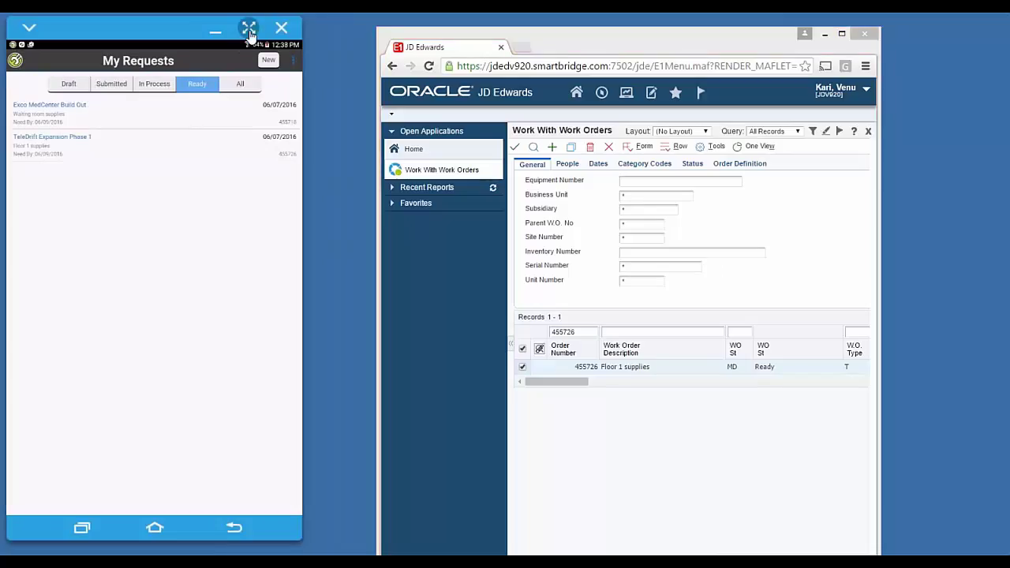
left_click(248, 27)
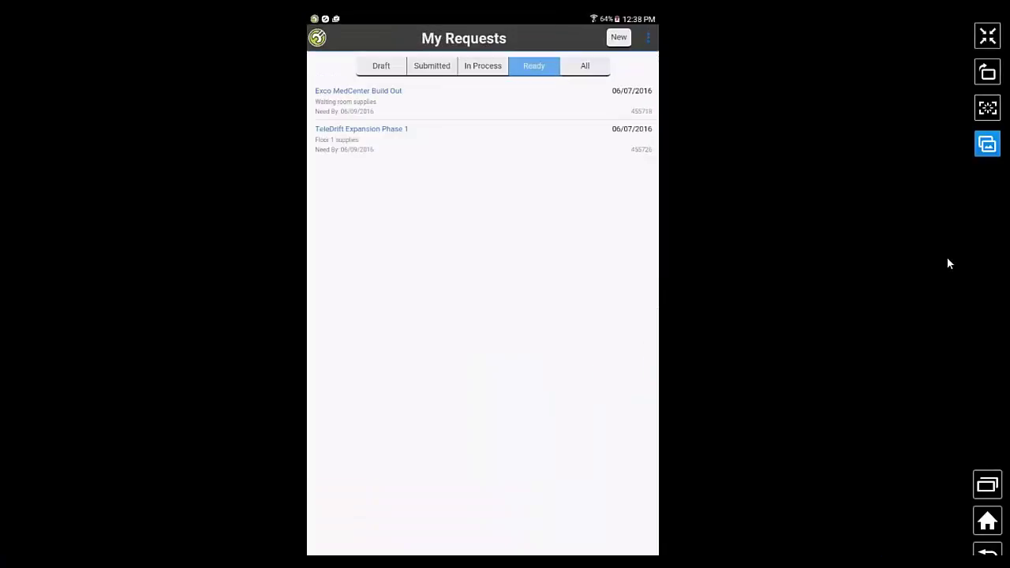